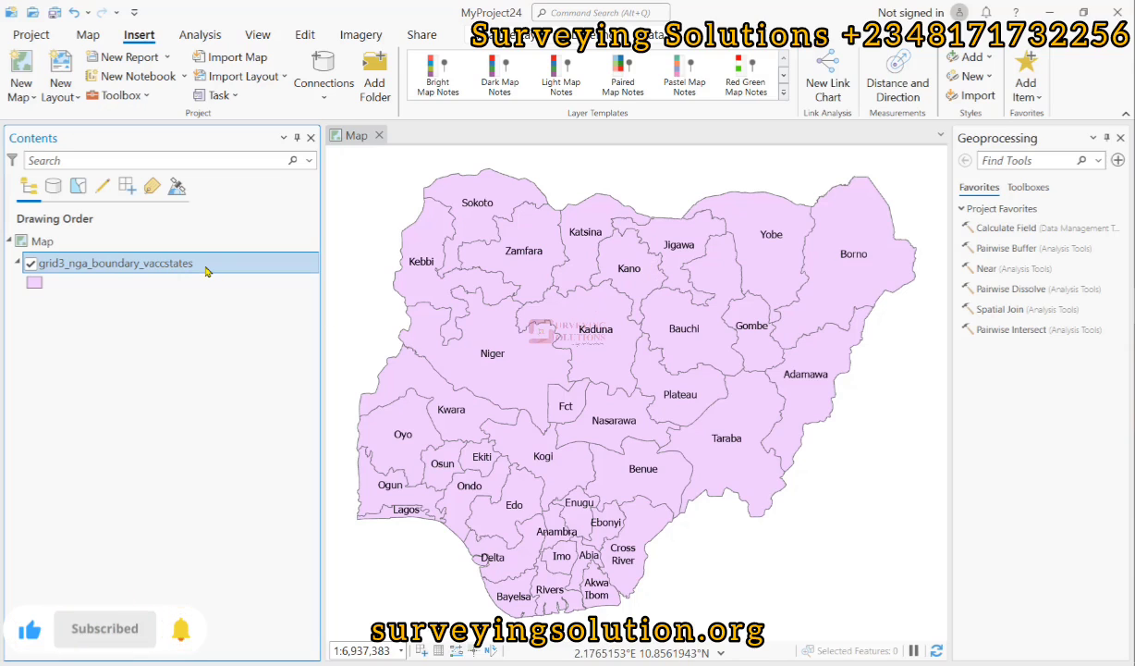
Step: Open Symbology for the grid3_nga_boundary_vaccstates layer and bring up its polygon symbol gallery
{"action": "right_click", "coordinate": [207, 271]}
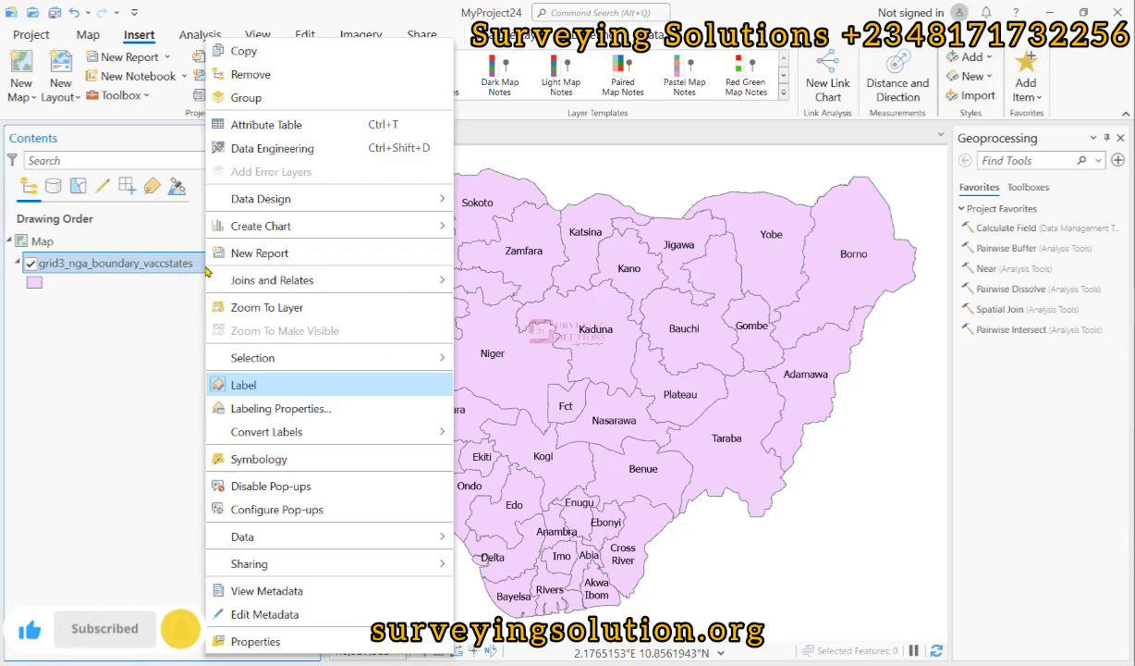
{"action": "left_click", "coordinate": [303, 459]}
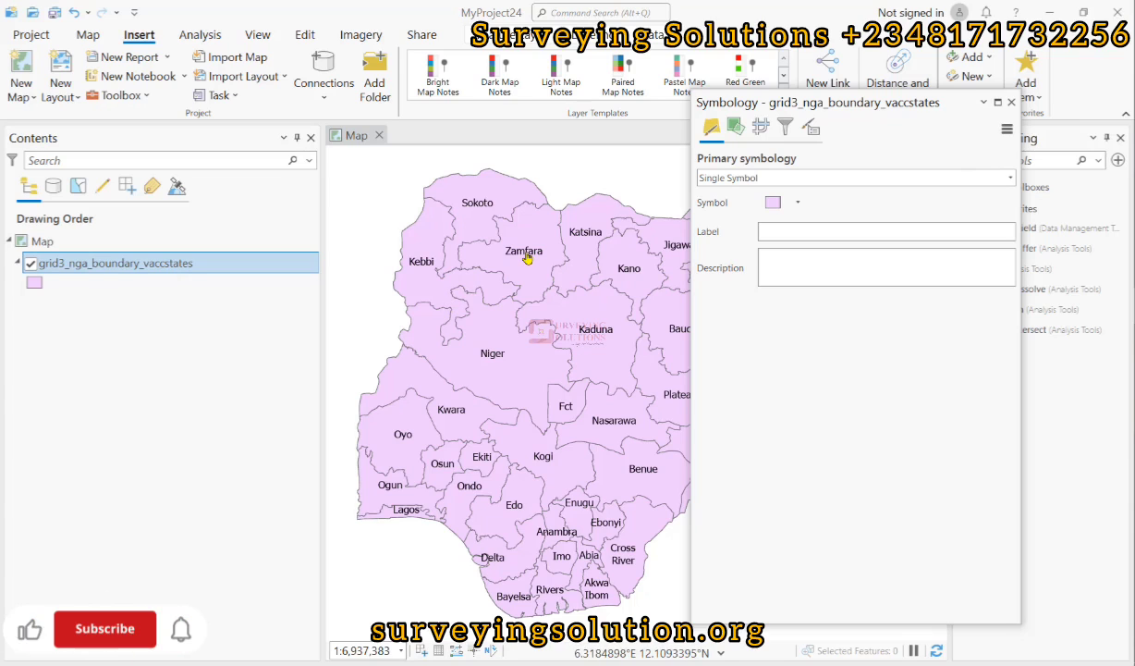
{"action": "left_click", "coordinate": [772, 206]}
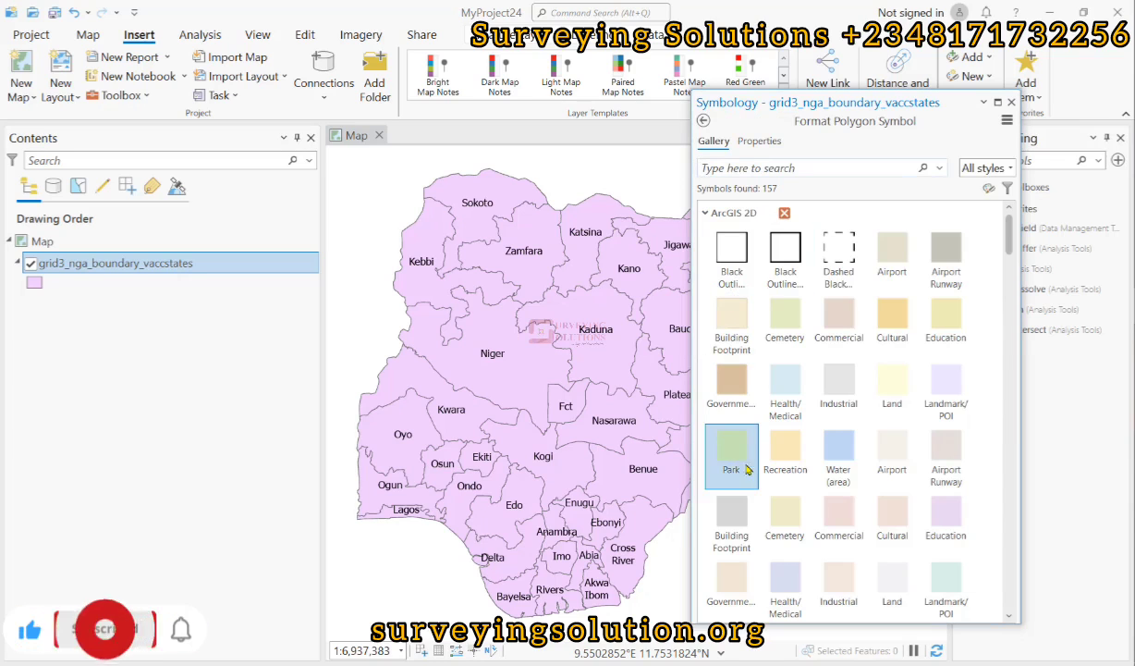
Step: Replace the pink state fill with the light-blue Water (area) symbol, after briefly trying Land
{"action": "left_click", "coordinate": [897, 389]}
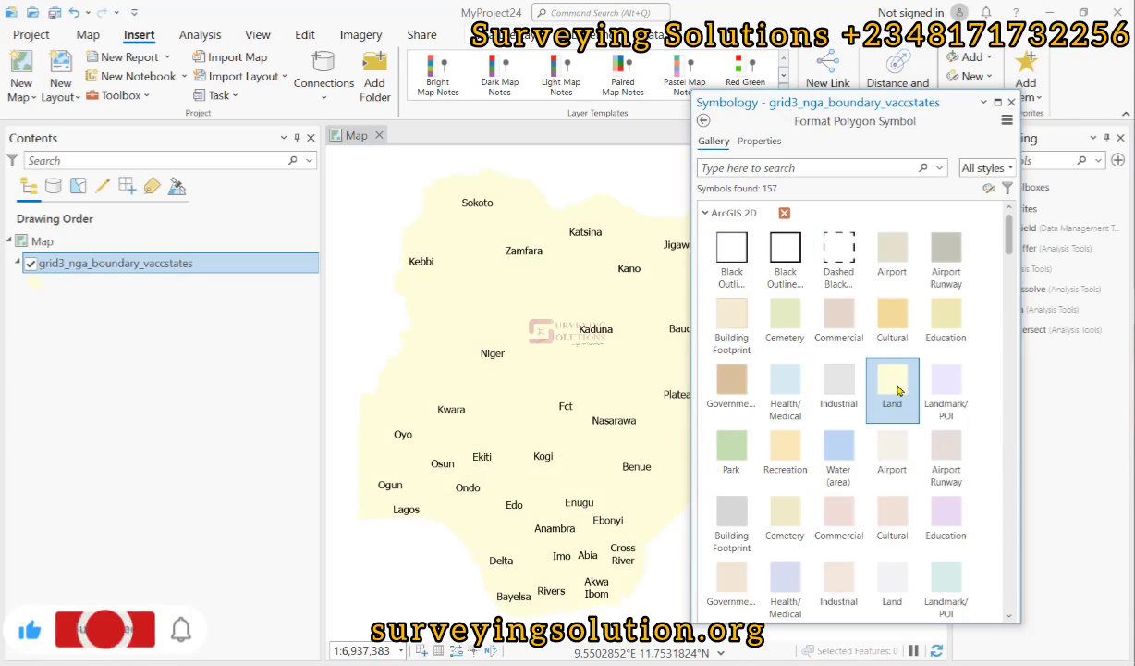
{"action": "left_click", "coordinate": [837, 464]}
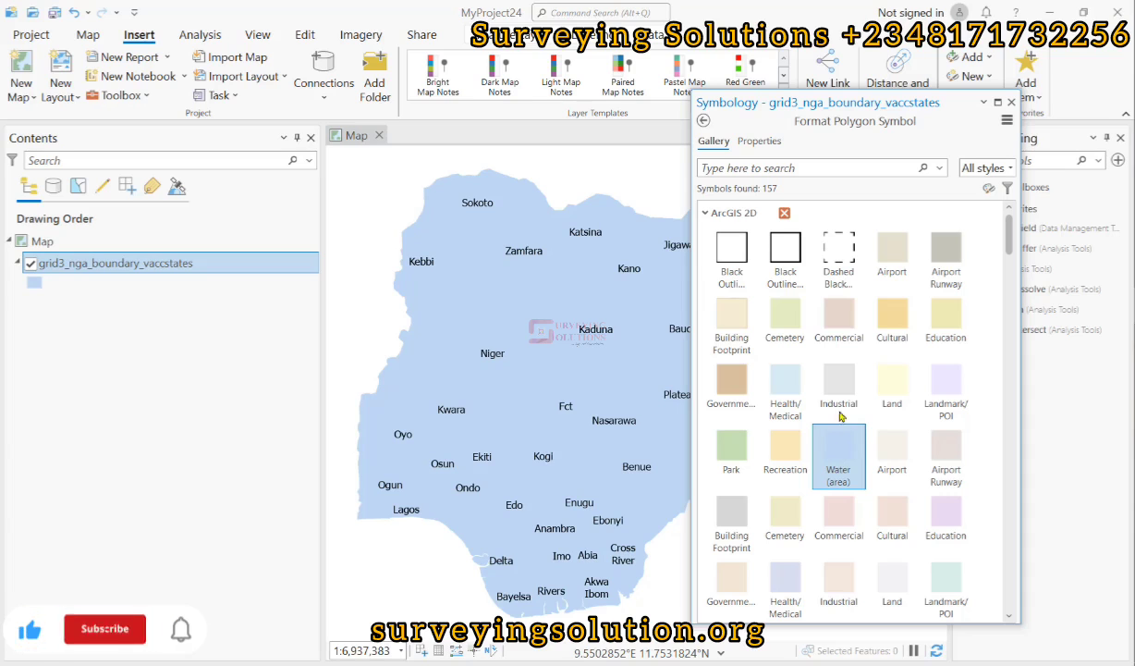
{"action": "scroll", "coordinate": [872, 482], "scroll_direction": "down", "scroll_amount": 5}
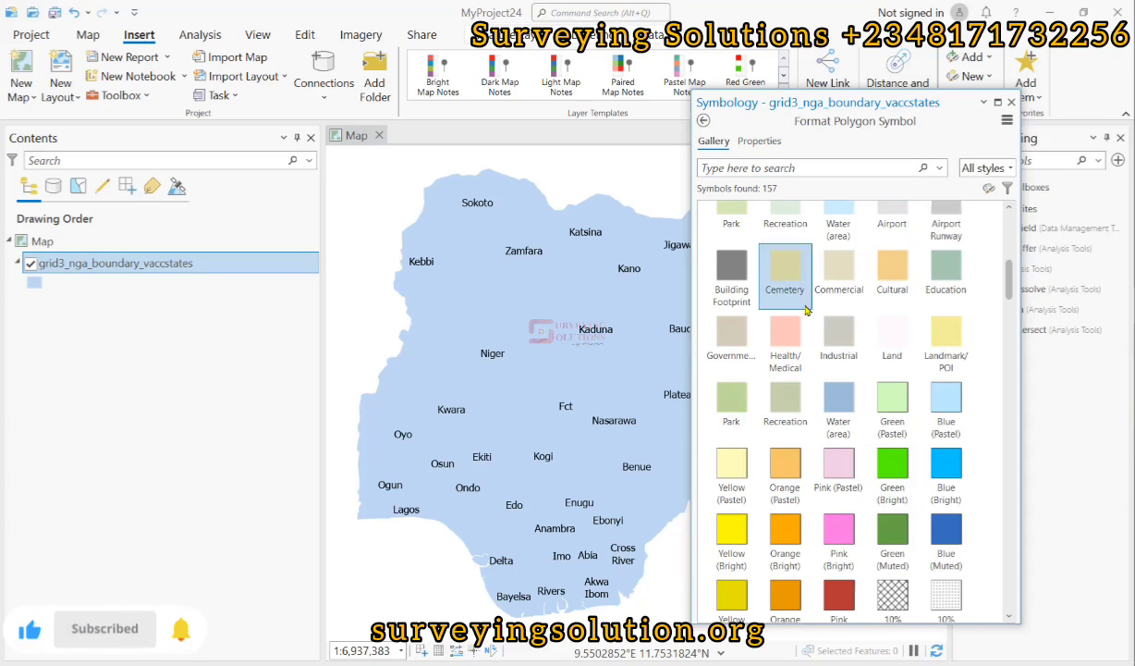
{"action": "scroll", "coordinate": [786, 296], "scroll_direction": "up", "scroll_amount": 6}
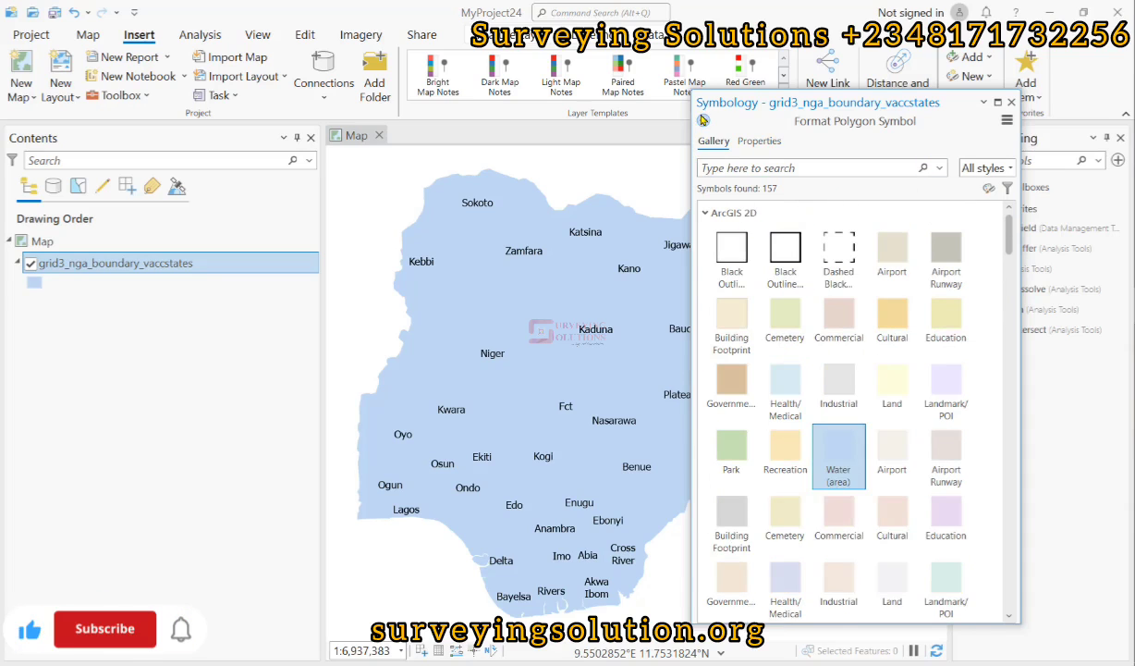
{"action": "left_click", "coordinate": [702, 120]}
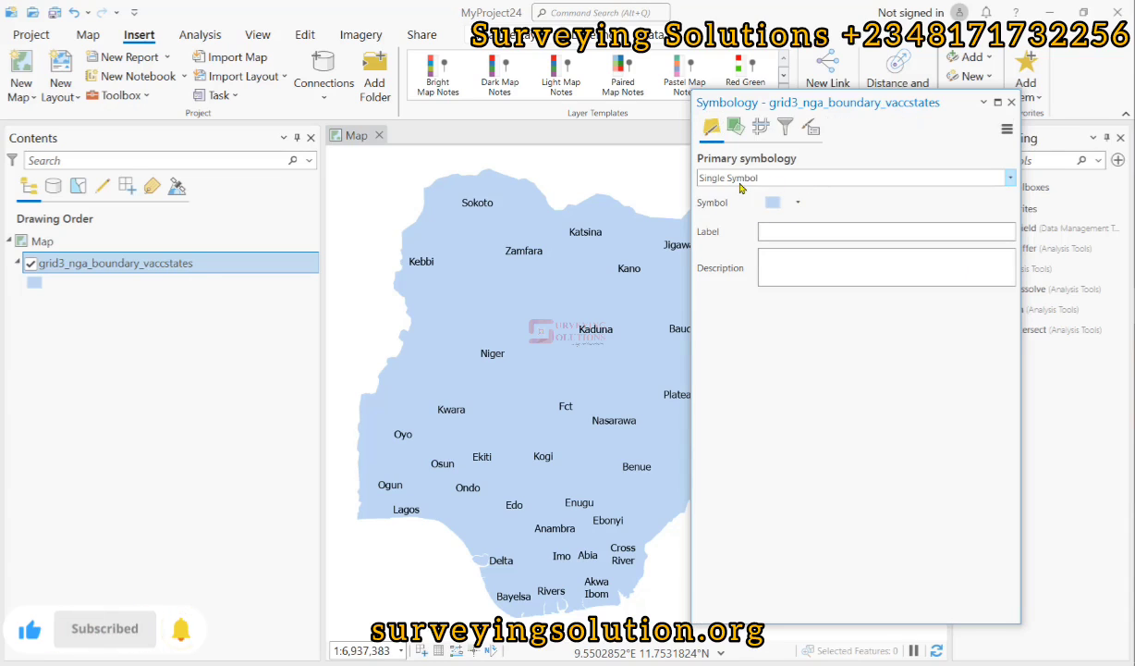
Step: Change the states' primary symbology to Unique Values and browse the color scheme list
{"action": "left_click", "coordinate": [1011, 179]}
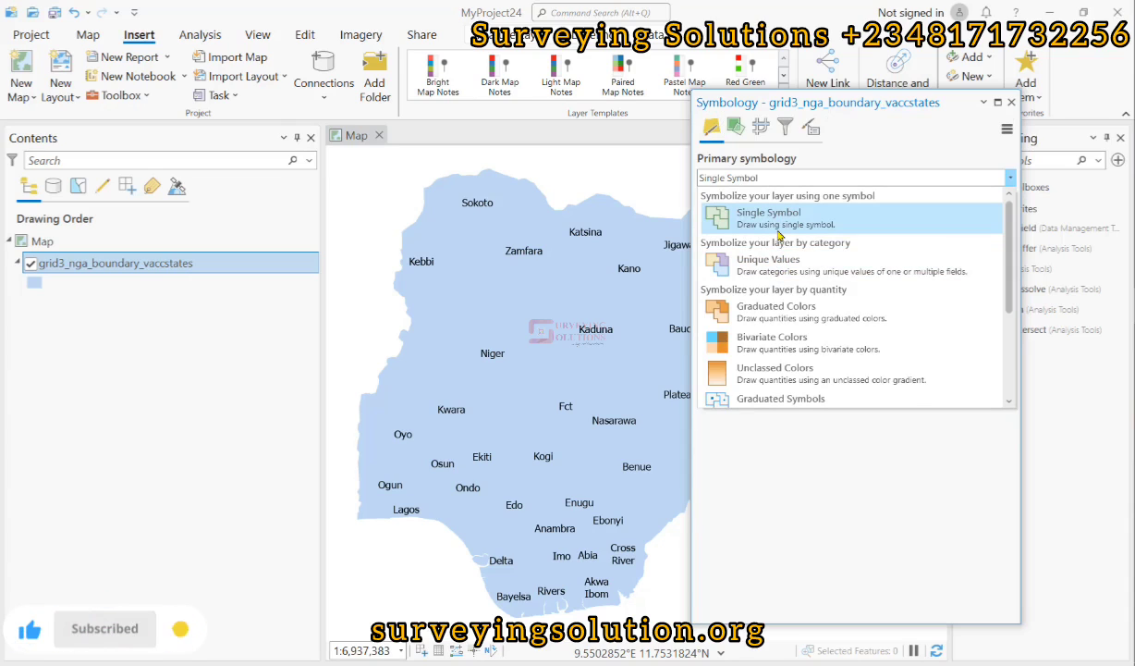
{"action": "left_click", "coordinate": [778, 270]}
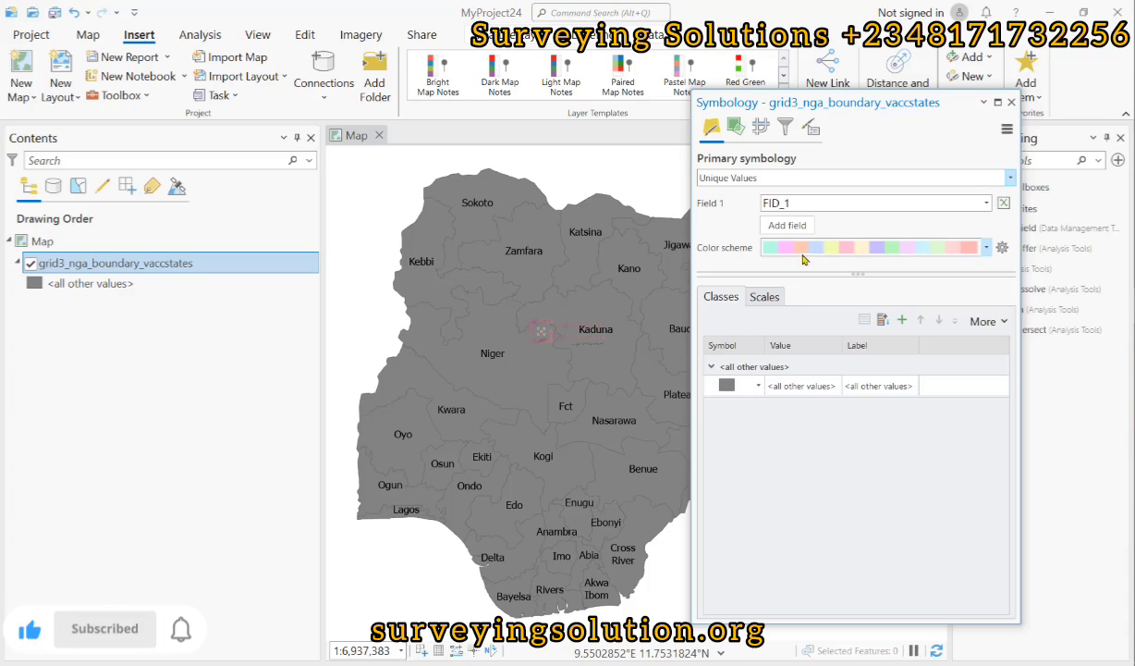
{"action": "left_click", "coordinate": [987, 248]}
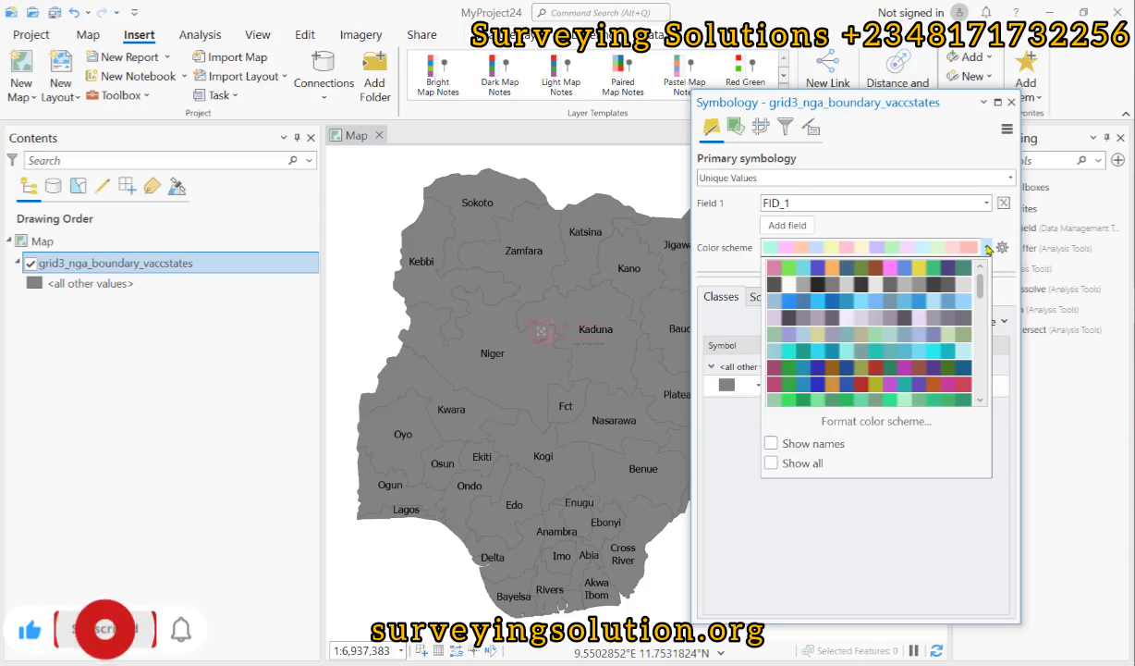
{"action": "scroll", "coordinate": [980, 305], "scroll_direction": "down", "scroll_amount": 1}
{"action": "mouse_move", "coordinate": [980, 305]}
{"action": "left_mouse_down"}
{"action": "mouse_move", "coordinate": [981, 330]}
{"action": "mouse_move", "coordinate": [983, 276]}
{"action": "mouse_move", "coordinate": [981, 310]}
{"action": "left_mouse_up"}
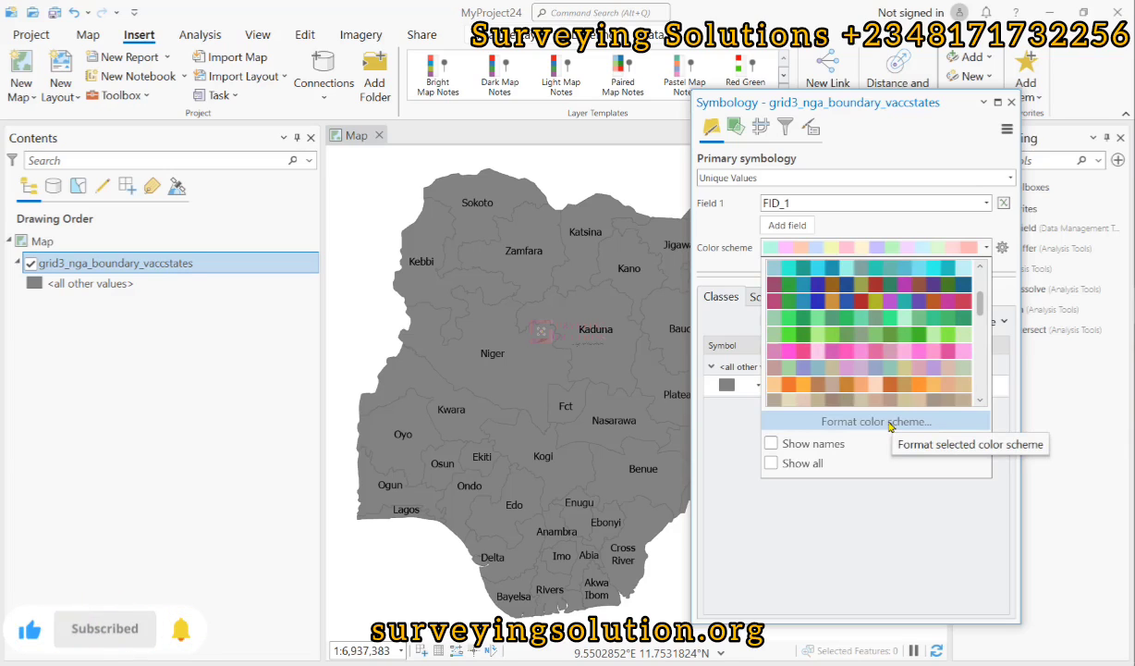
{"action": "left_click", "coordinate": [989, 206]}
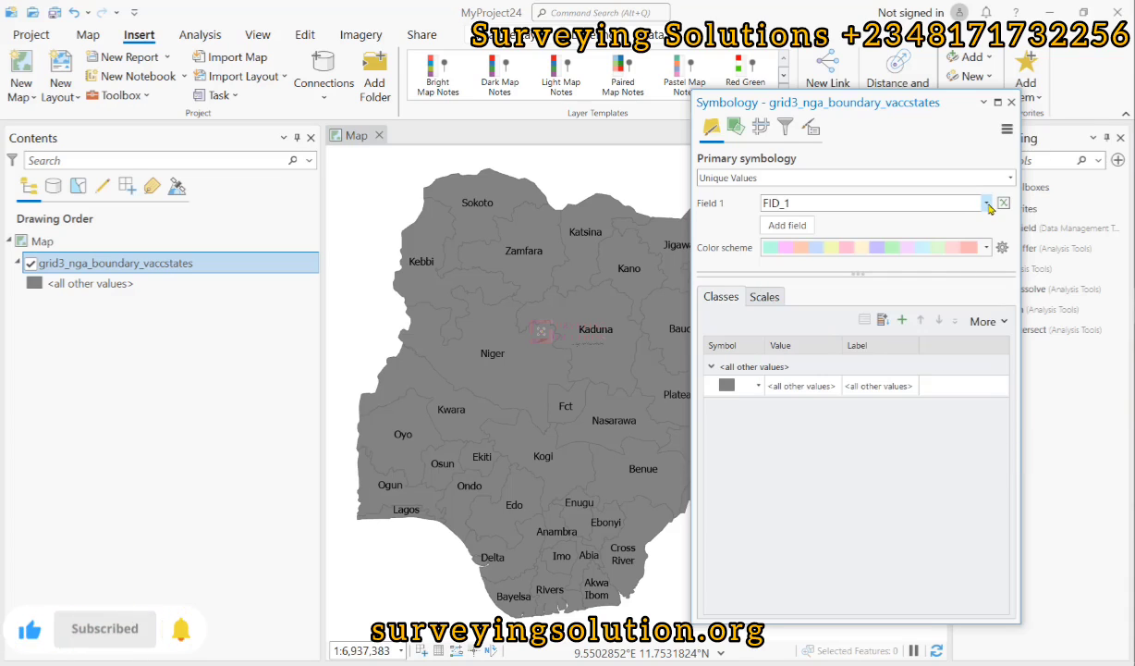
{"action": "left_click", "coordinate": [989, 206]}
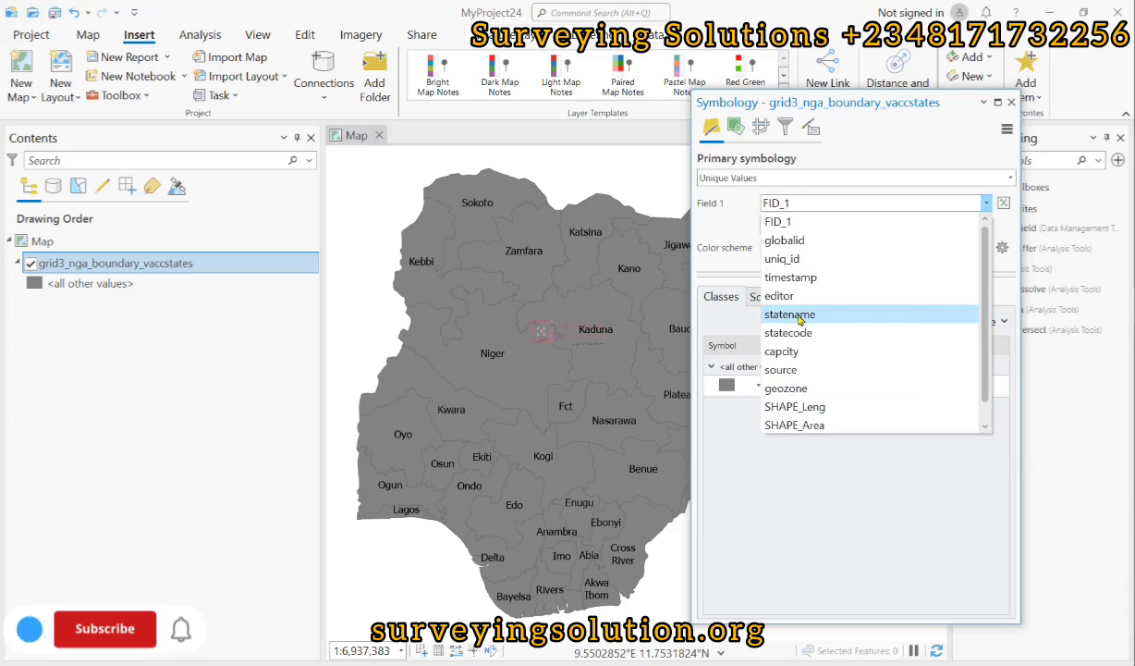
{"action": "right_click", "coordinate": [158, 271]}
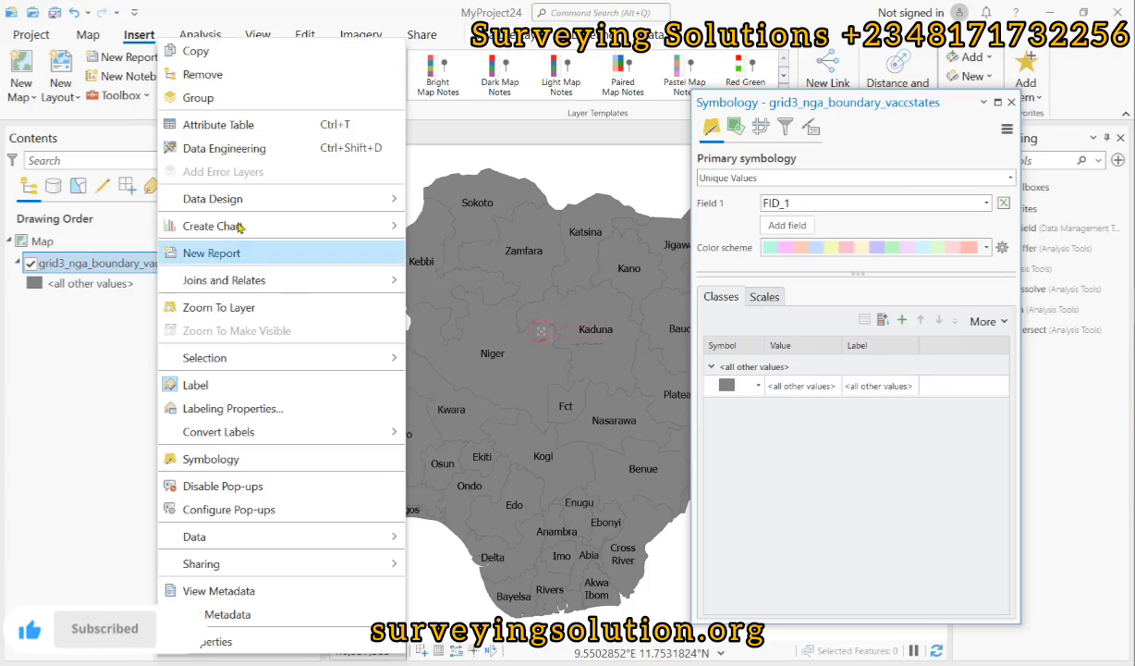
{"action": "left_click", "coordinate": [244, 126]}
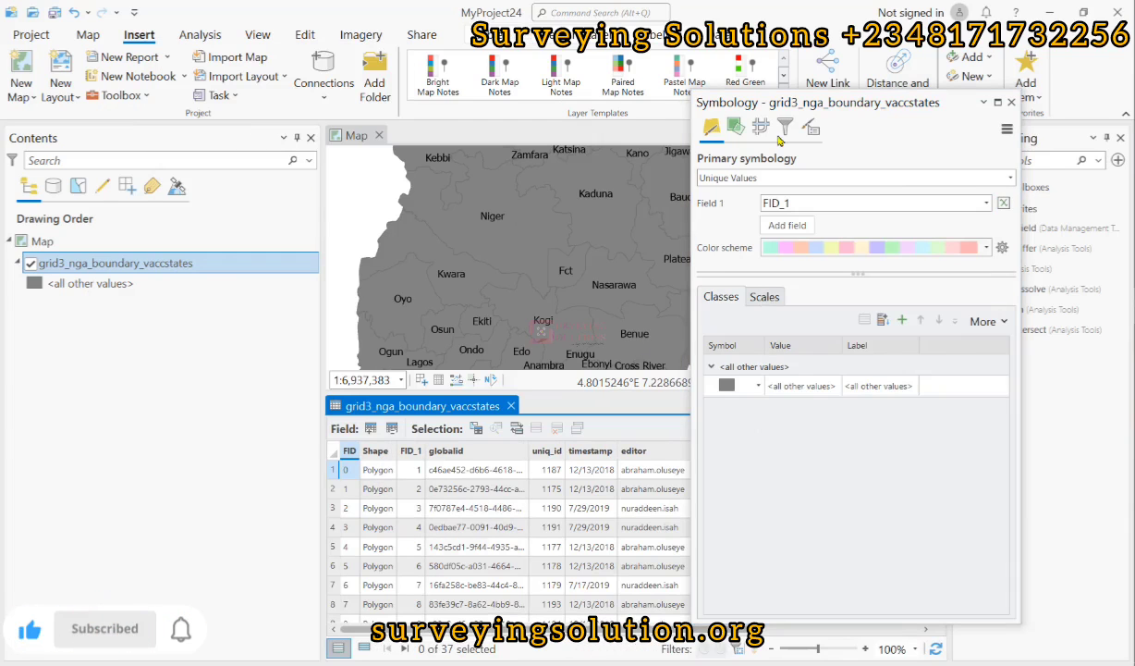
{"action": "left_click_drag", "start_coordinate": [809, 104], "coordinate": [106, 263]}
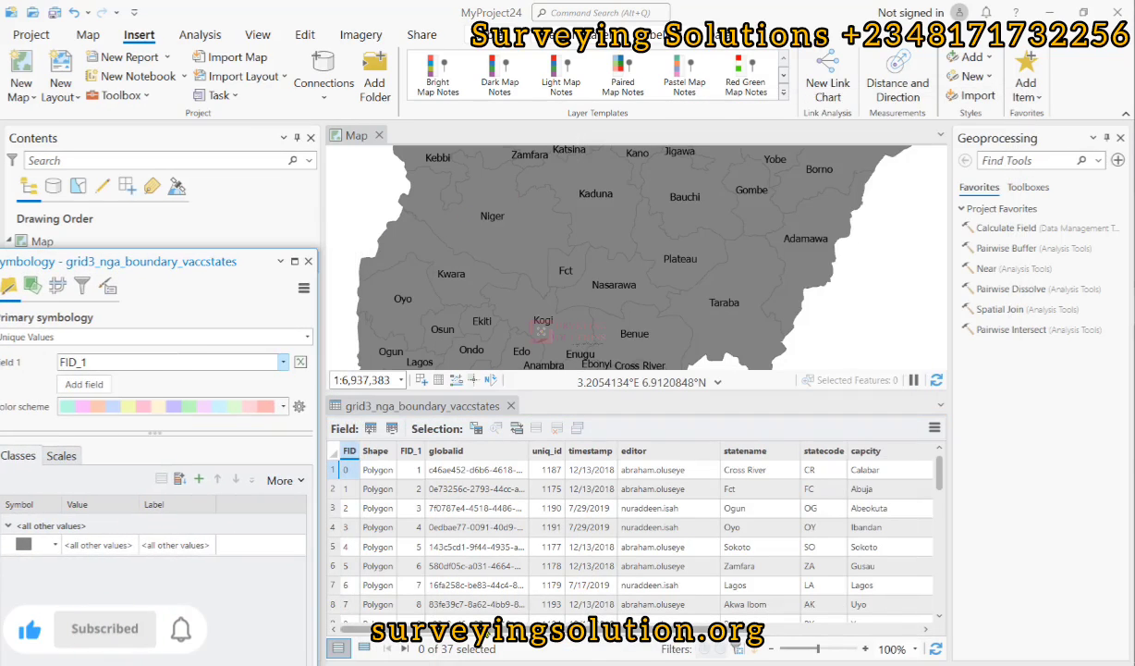
{"action": "left_click_drag", "start_coordinate": [487, 636], "coordinate": [388, 636]}
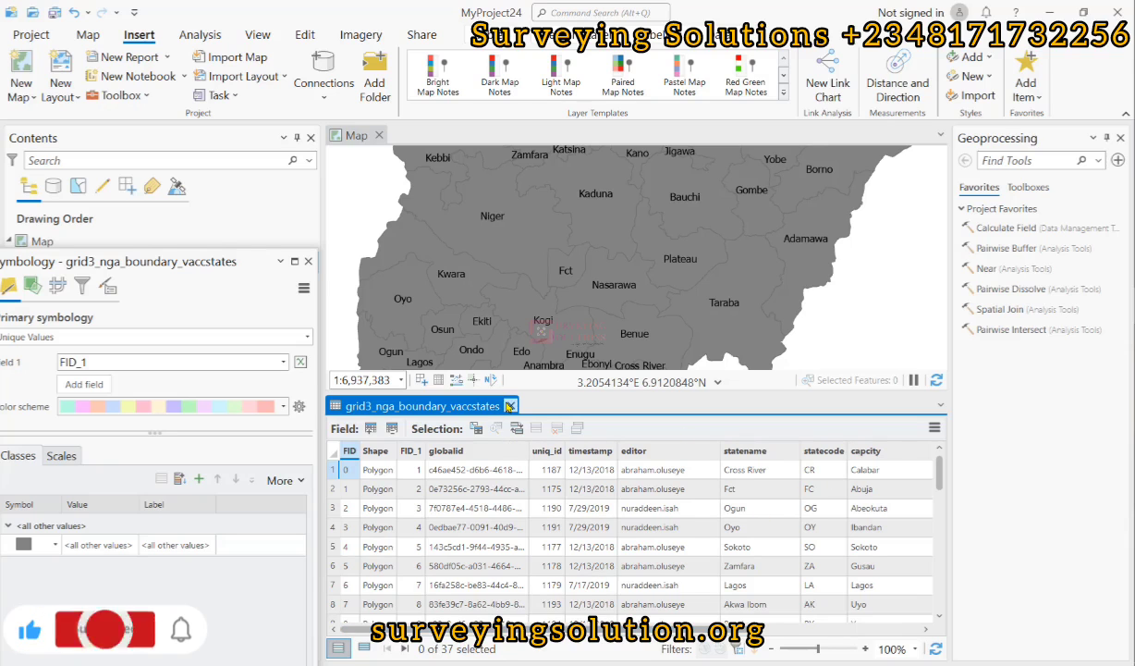
{"action": "left_click", "coordinate": [509, 406]}
{"action": "left_click_drag", "start_coordinate": [152, 260], "coordinate": [745, 120]}
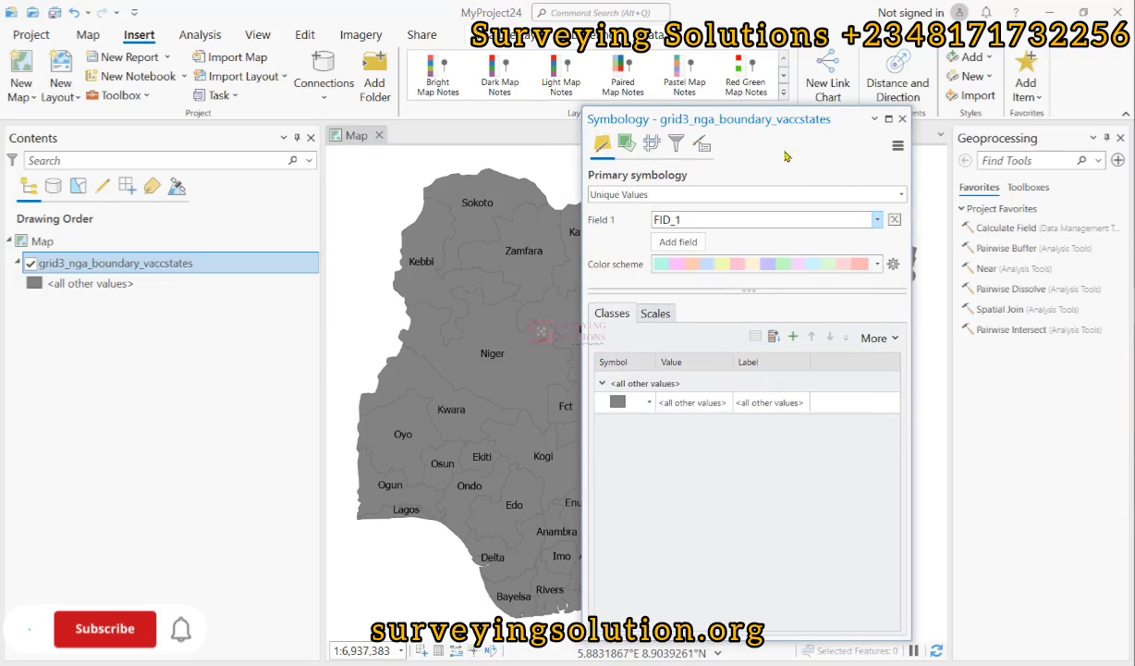
Step: Classify the states by statename into 37 classes, then drag the Symbology pane aside to uncover Geoprocessing
{"action": "left_click", "coordinate": [877, 220]}
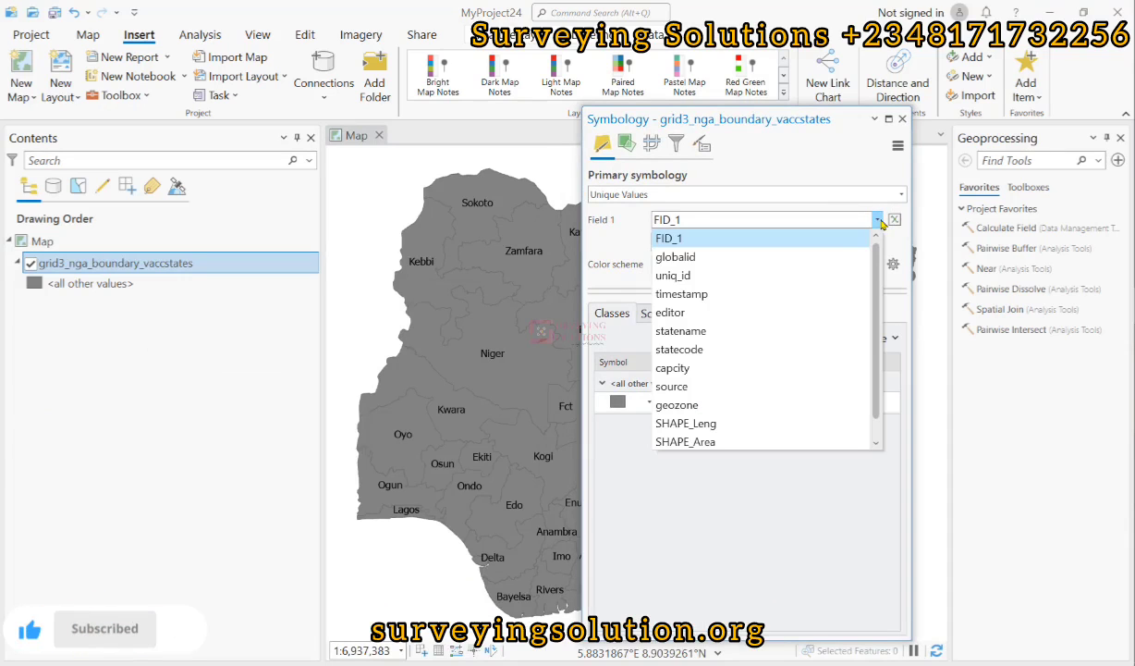
{"action": "left_click", "coordinate": [694, 331]}
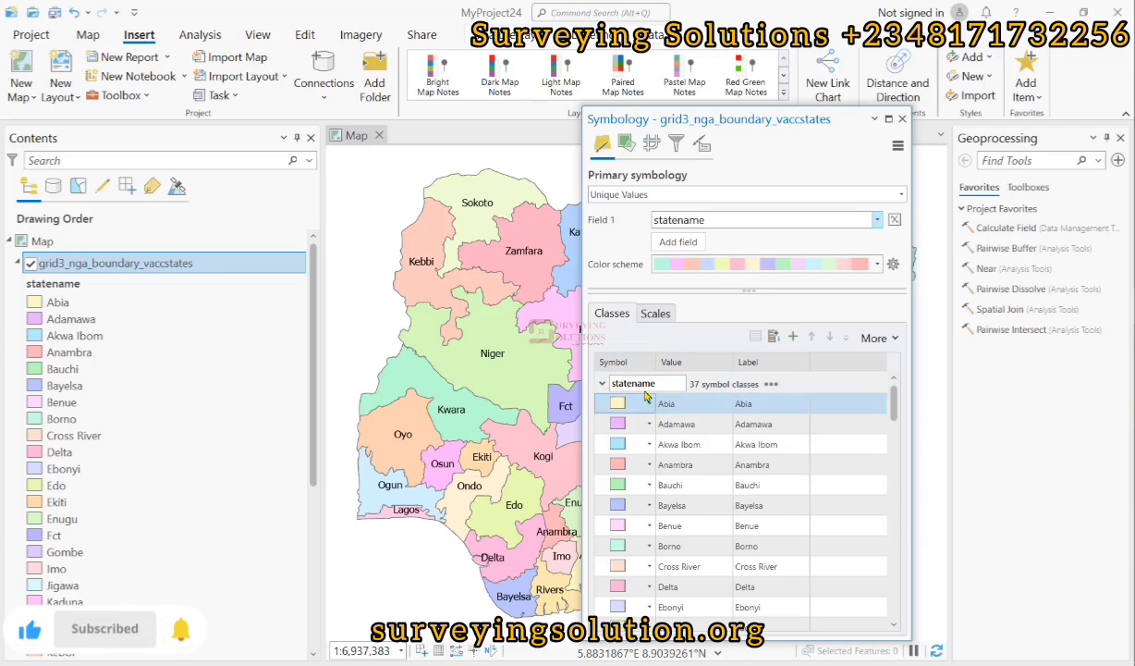
{"action": "left_click_drag", "start_coordinate": [726, 119], "coordinate": [952, 143]}
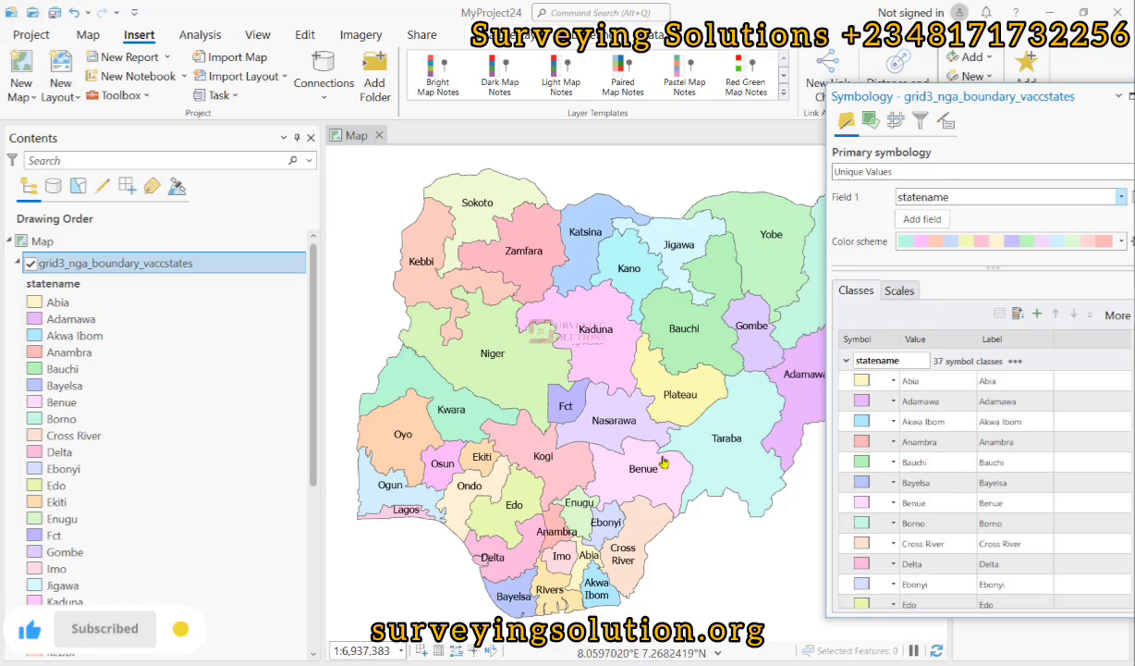
{"action": "left_click_drag", "start_coordinate": [1091, 93], "coordinate": [929, 130]}
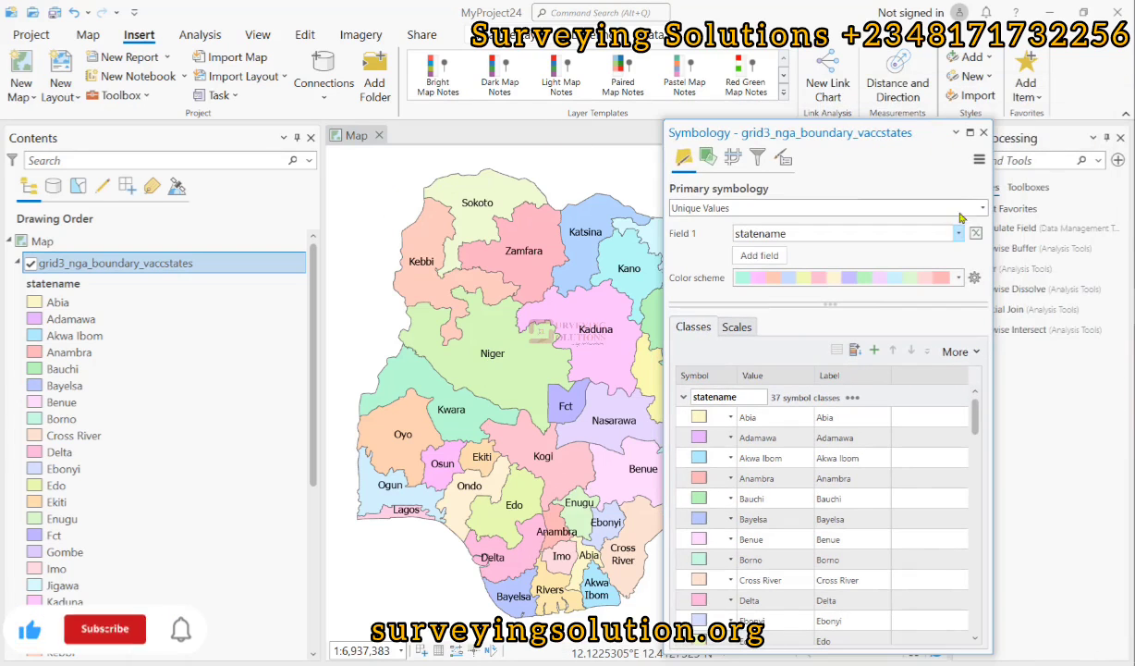
Step: Try a multicolour and the Dark Glazes schemes, settling on an orange-and-tan scheme for the states
{"action": "left_click", "coordinate": [959, 277]}
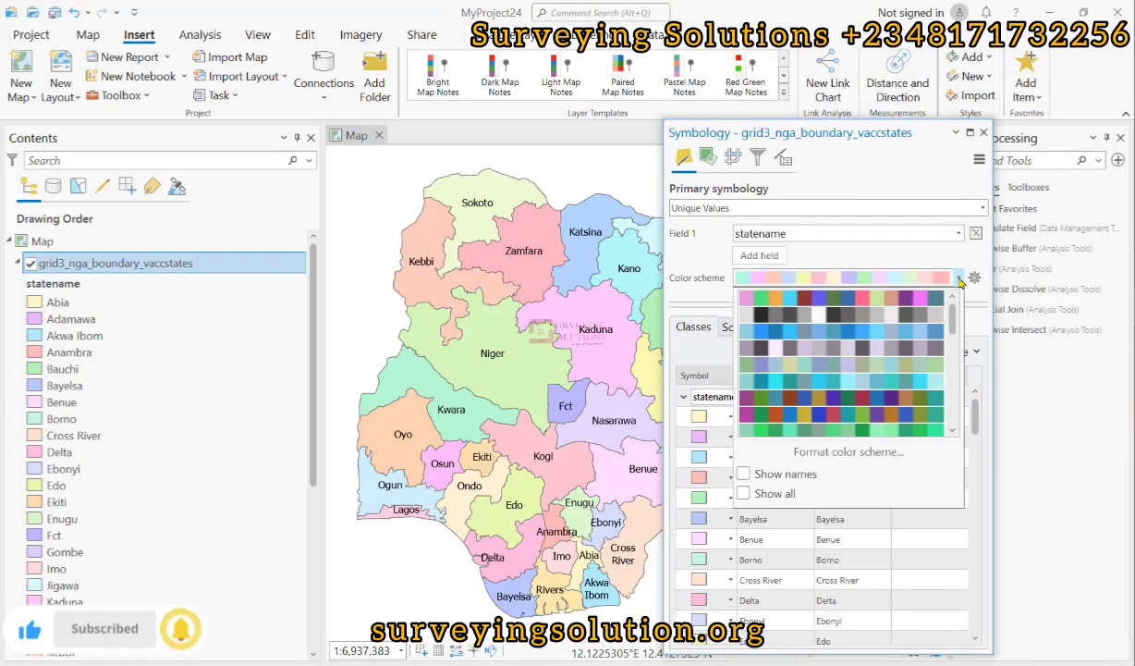
{"action": "left_click", "coordinate": [855, 299]}
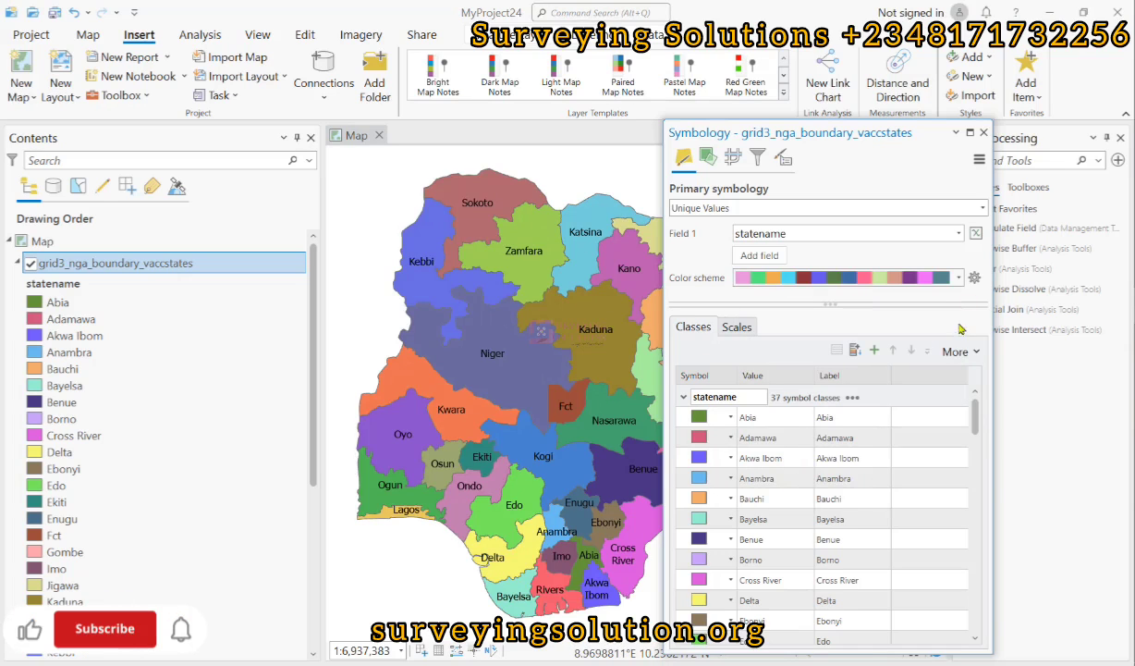
{"action": "left_click", "coordinate": [959, 275]}
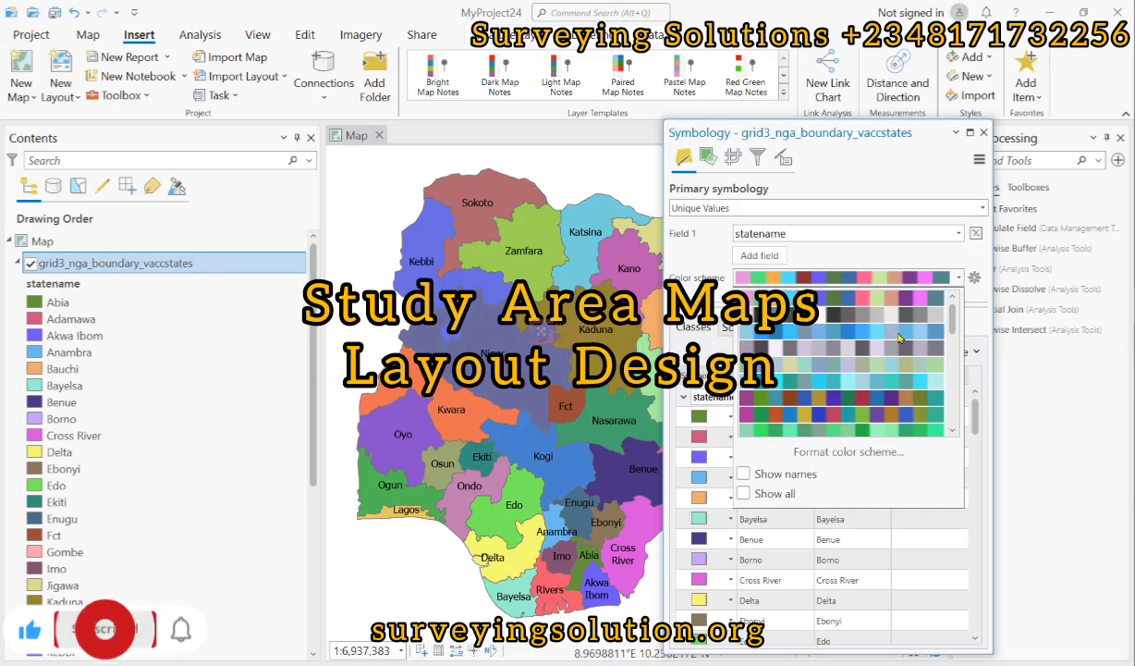
{"action": "left_click", "coordinate": [859, 402]}
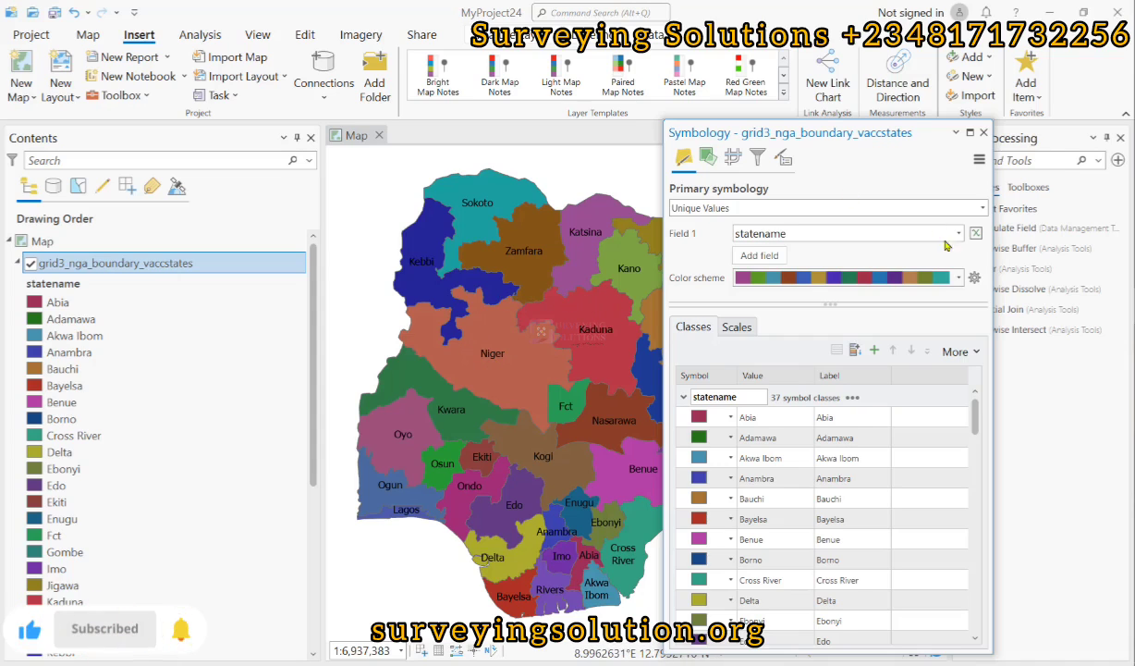
{"action": "left_click", "coordinate": [958, 278]}
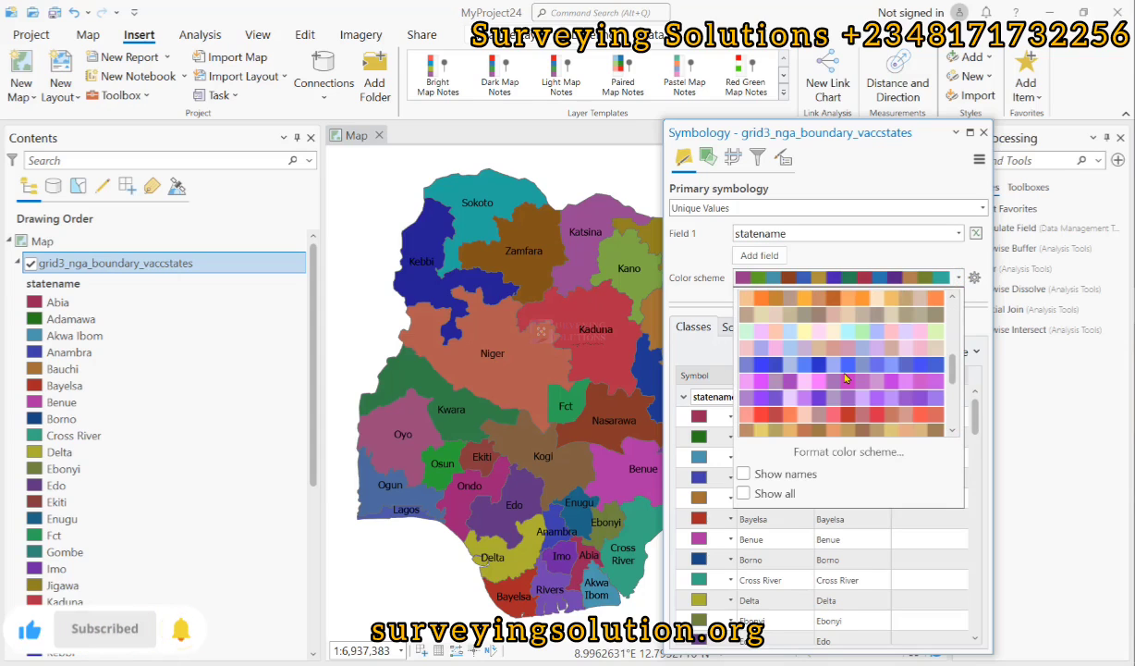
{"action": "scroll", "coordinate": [846, 377], "scroll_direction": "up", "scroll_amount": 5}
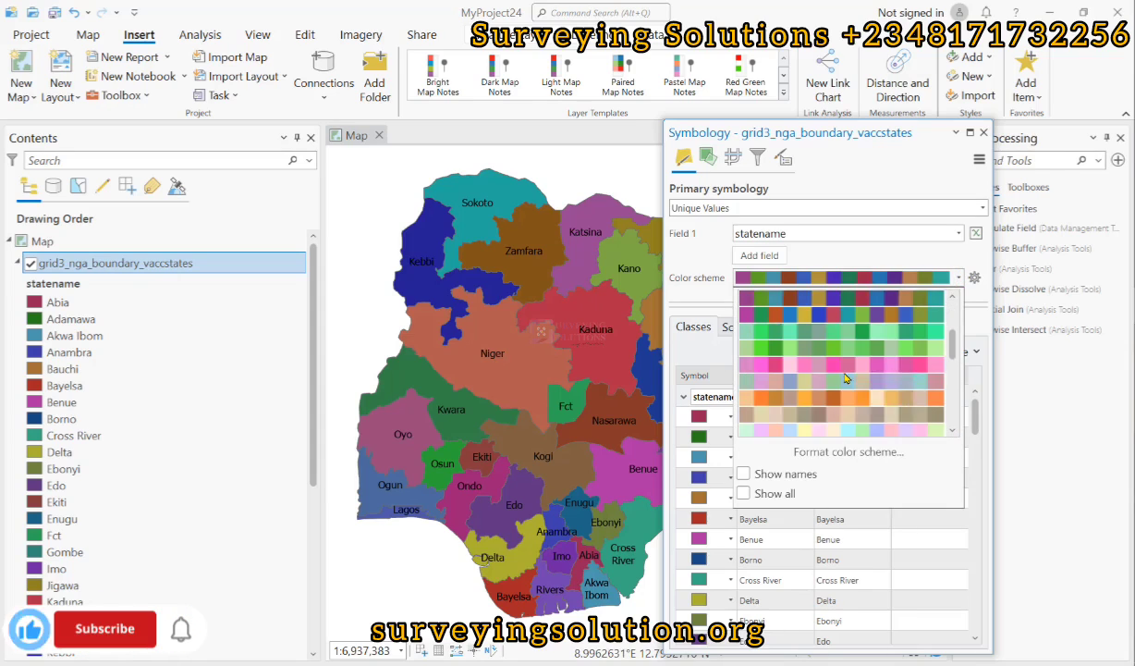
{"action": "left_click", "coordinate": [834, 398]}
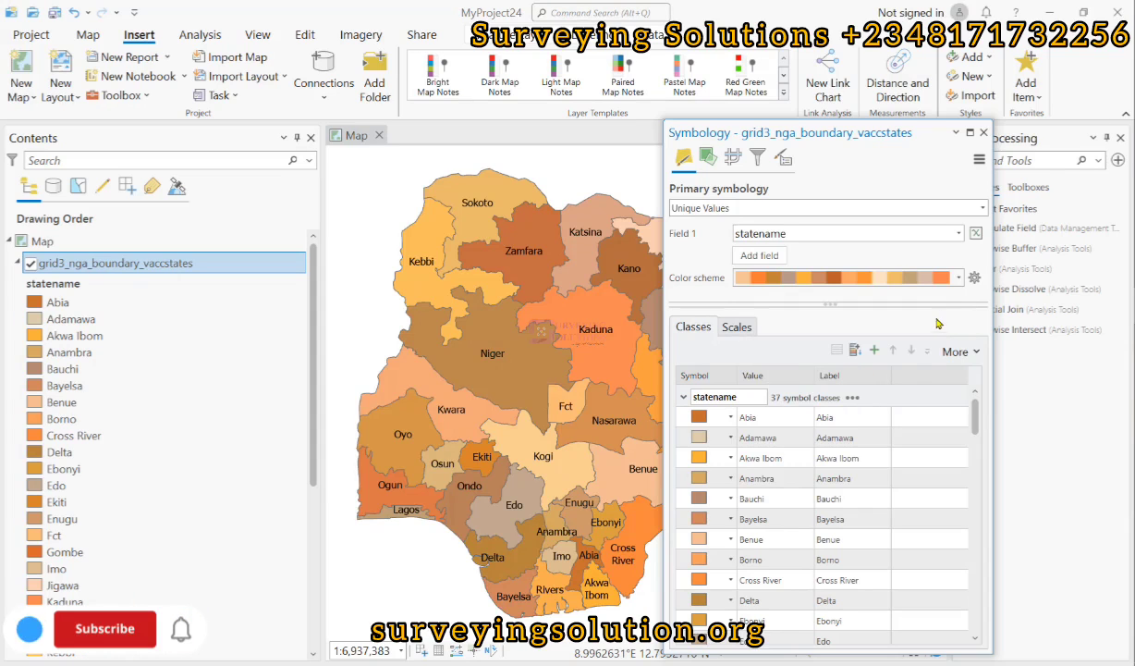
Step: Apply the Paired (12 Classes) colour scheme to the 37 statename classes
{"action": "left_click", "coordinate": [960, 276]}
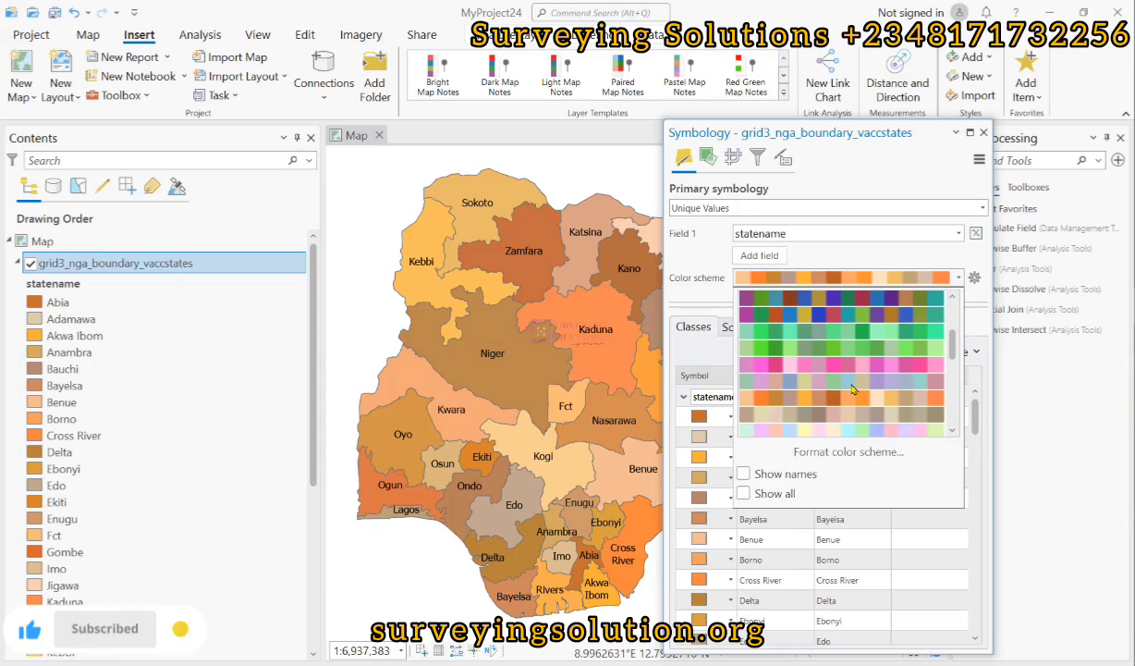
{"action": "scroll", "coordinate": [853, 389], "scroll_direction": "down", "scroll_amount": 3}
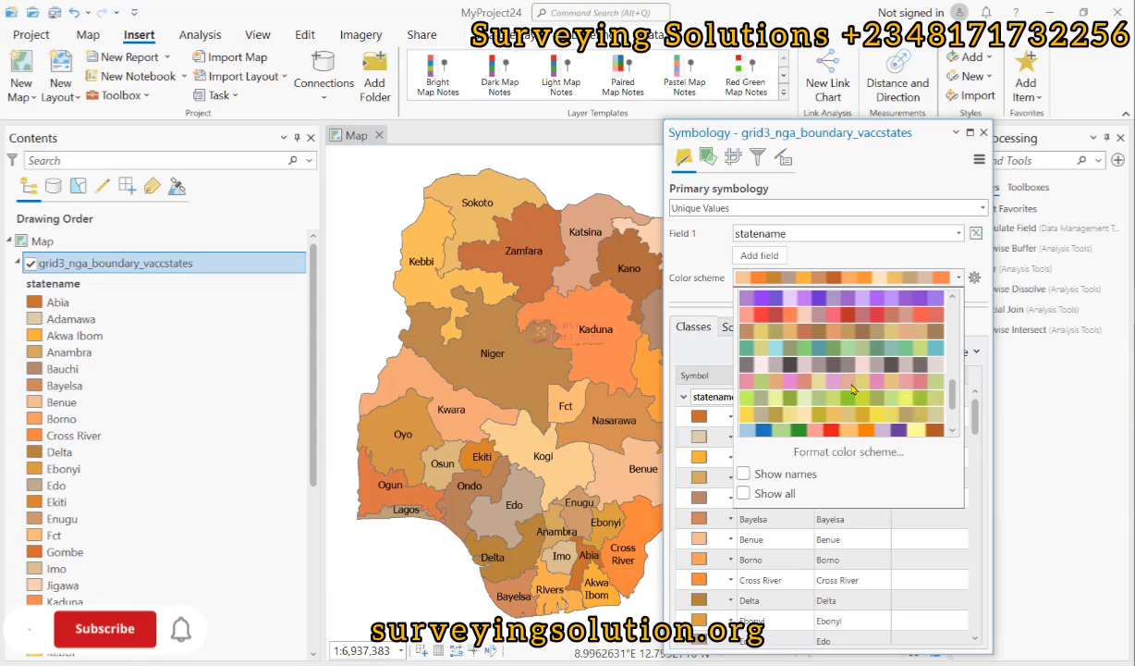
{"action": "scroll", "coordinate": [841, 389], "scroll_direction": "down", "scroll_amount": 1}
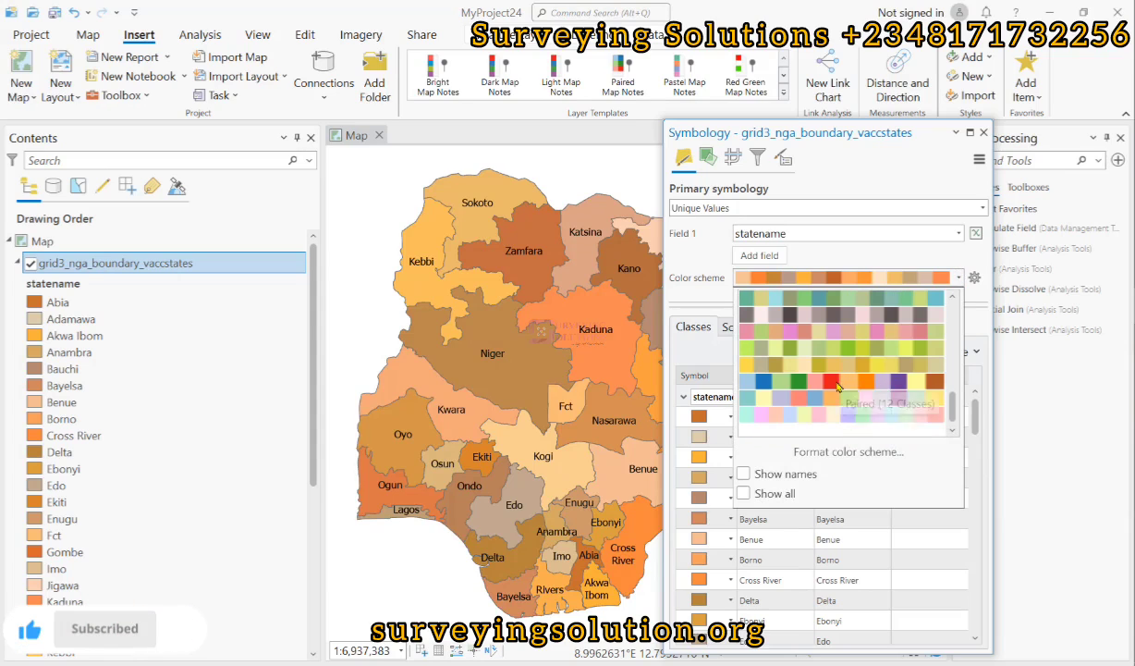
{"action": "left_click", "coordinate": [836, 387]}
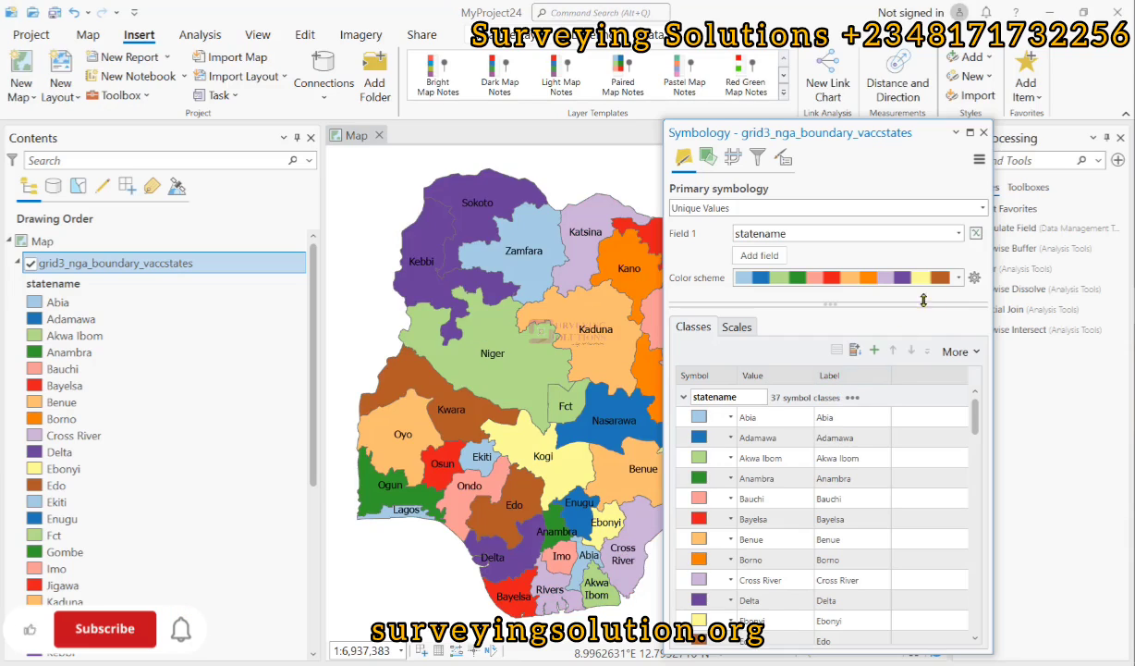
{"action": "left_click", "coordinate": [921, 277]}
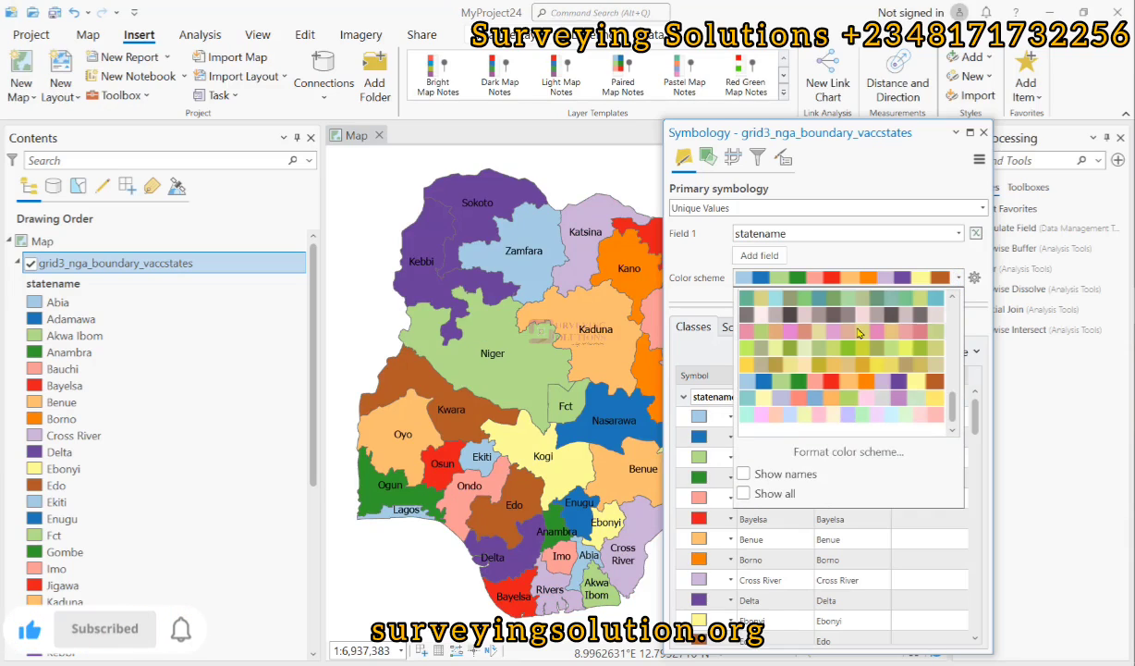
{"action": "scroll", "coordinate": [859, 333], "scroll_direction": "up", "scroll_amount": 3}
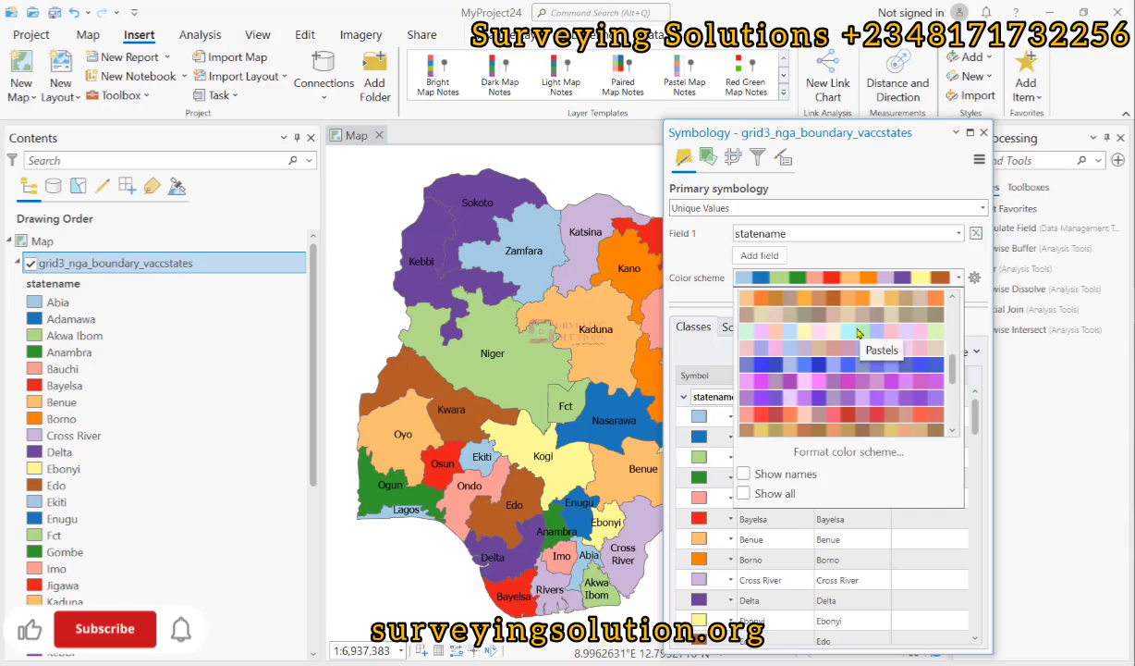
{"action": "scroll", "coordinate": [859, 333], "scroll_direction": "up", "scroll_amount": 5}
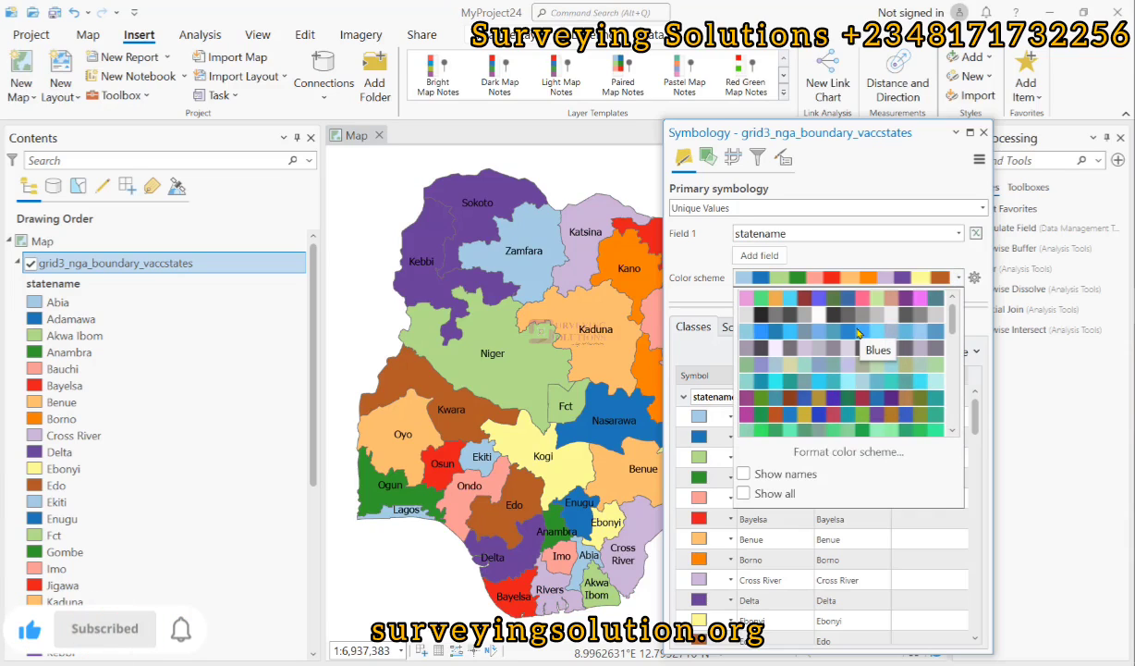
{"action": "scroll", "coordinate": [859, 333], "scroll_direction": "down", "scroll_amount": 4}
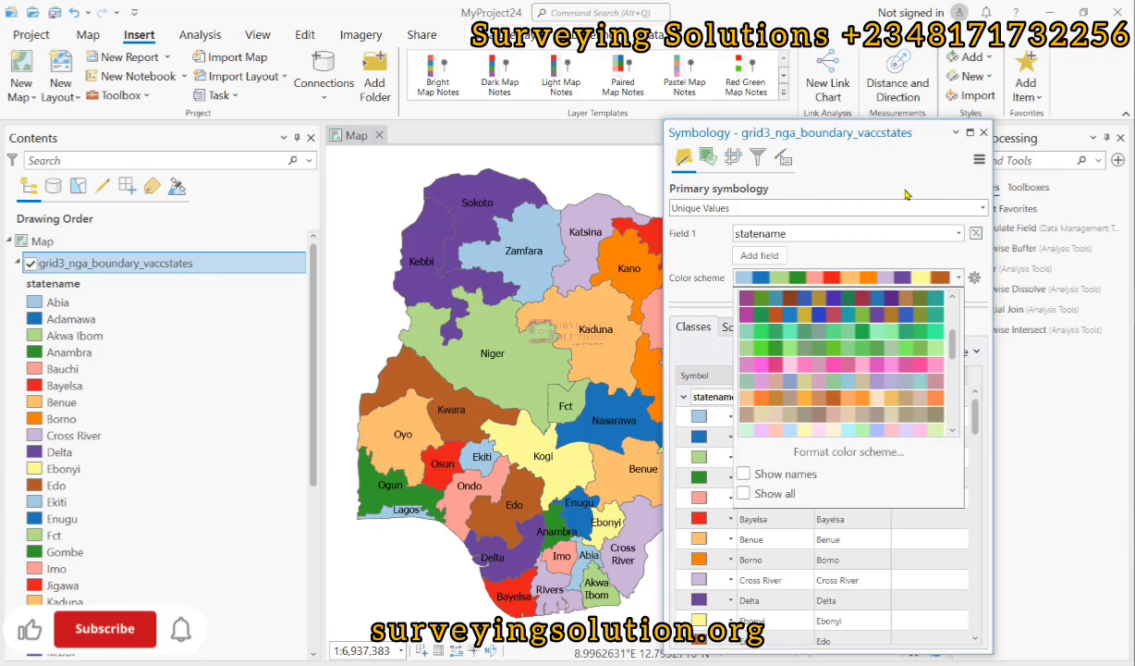
{"action": "left_click", "coordinate": [860, 189]}
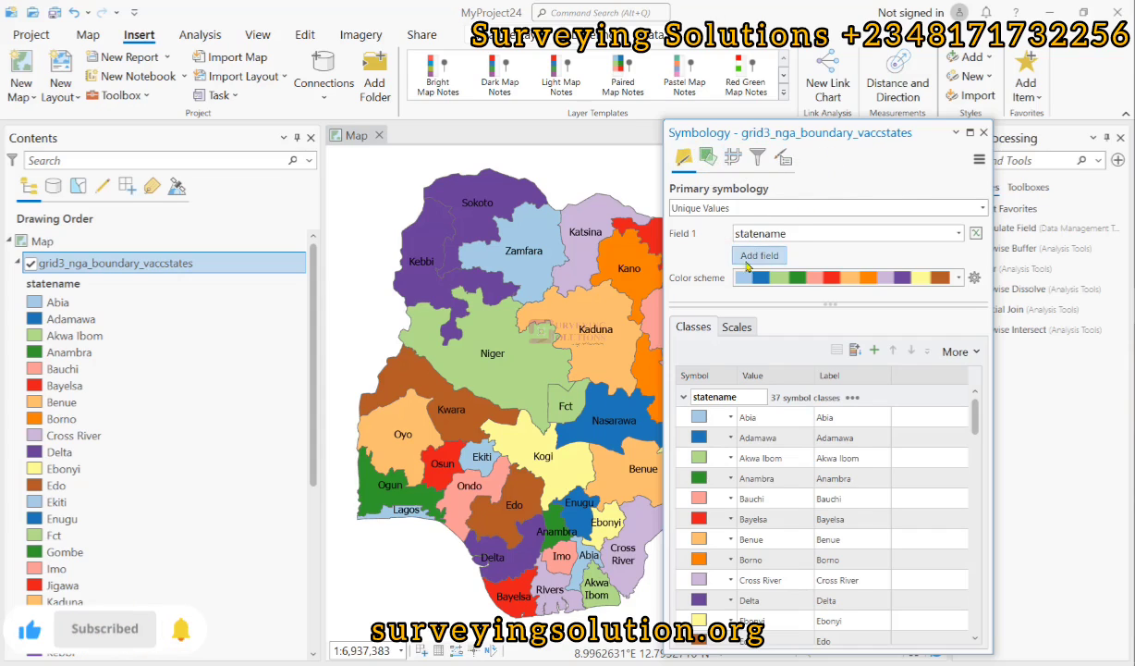
{"action": "left_click", "coordinate": [737, 327]}
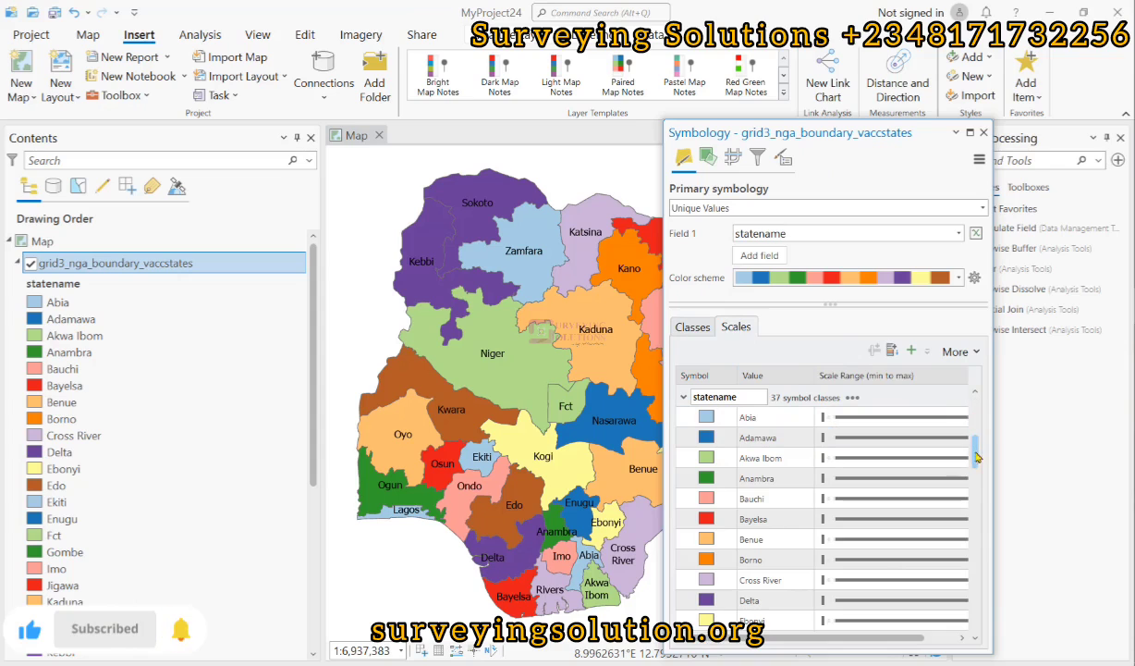
{"action": "scroll", "coordinate": [977, 472], "scroll_direction": "down", "scroll_amount": 3}
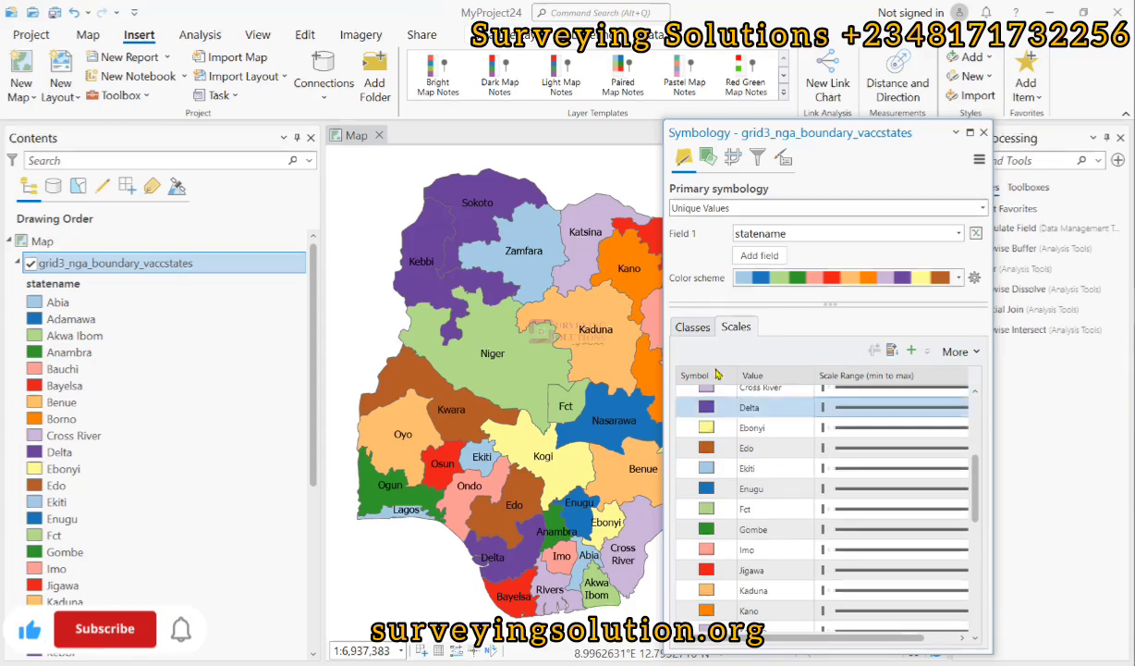
{"action": "left_click", "coordinate": [693, 329]}
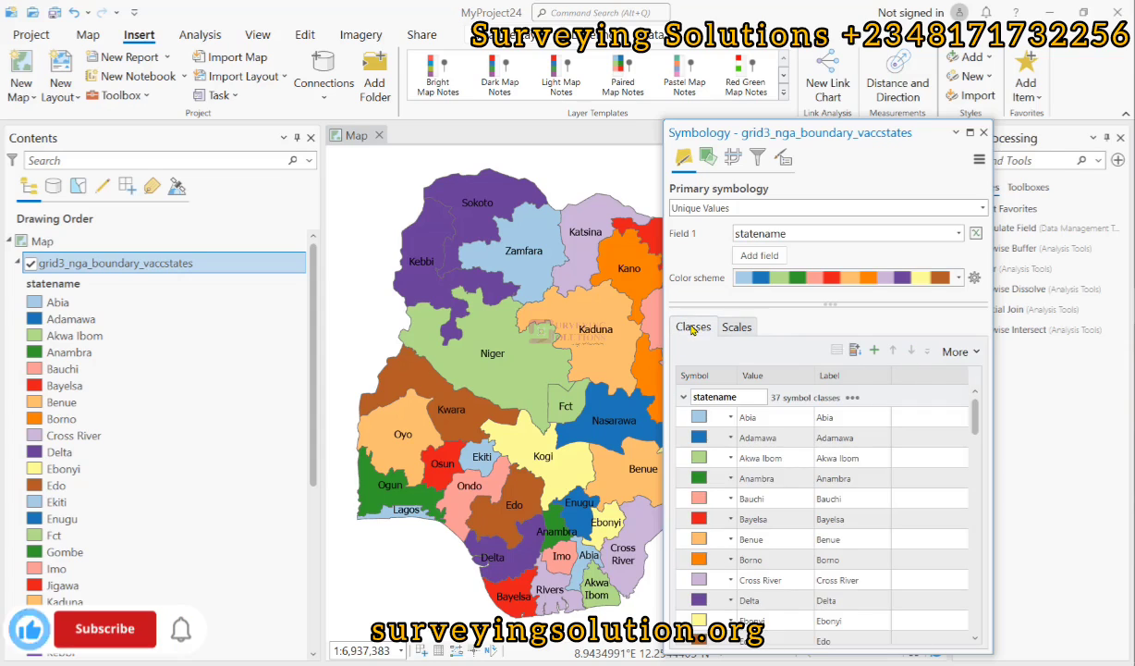